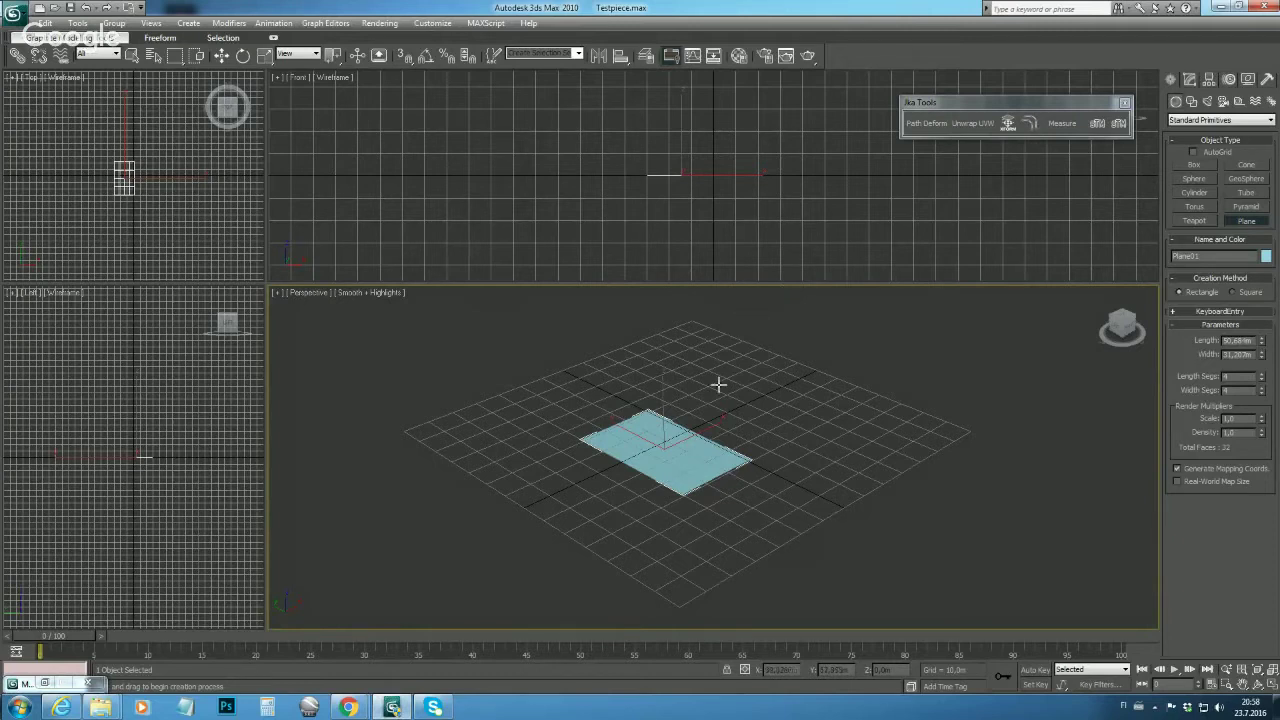
# Step: Maximize the Perspective viewport so it fills the workspace
pyautogui.moveTo(717, 383); pyautogui.dragTo(740, 366, button='middle')
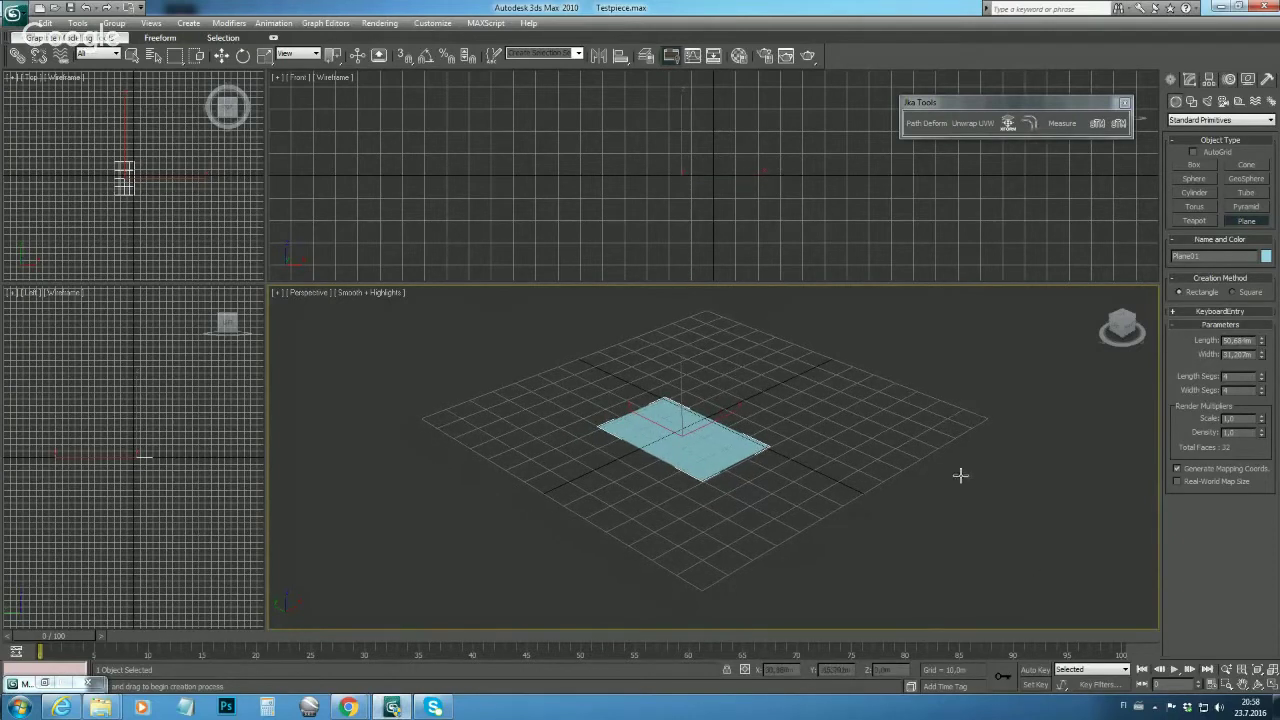
pyautogui.moveTo(960, 476); pyautogui.dragTo(951, 471, button='middle')
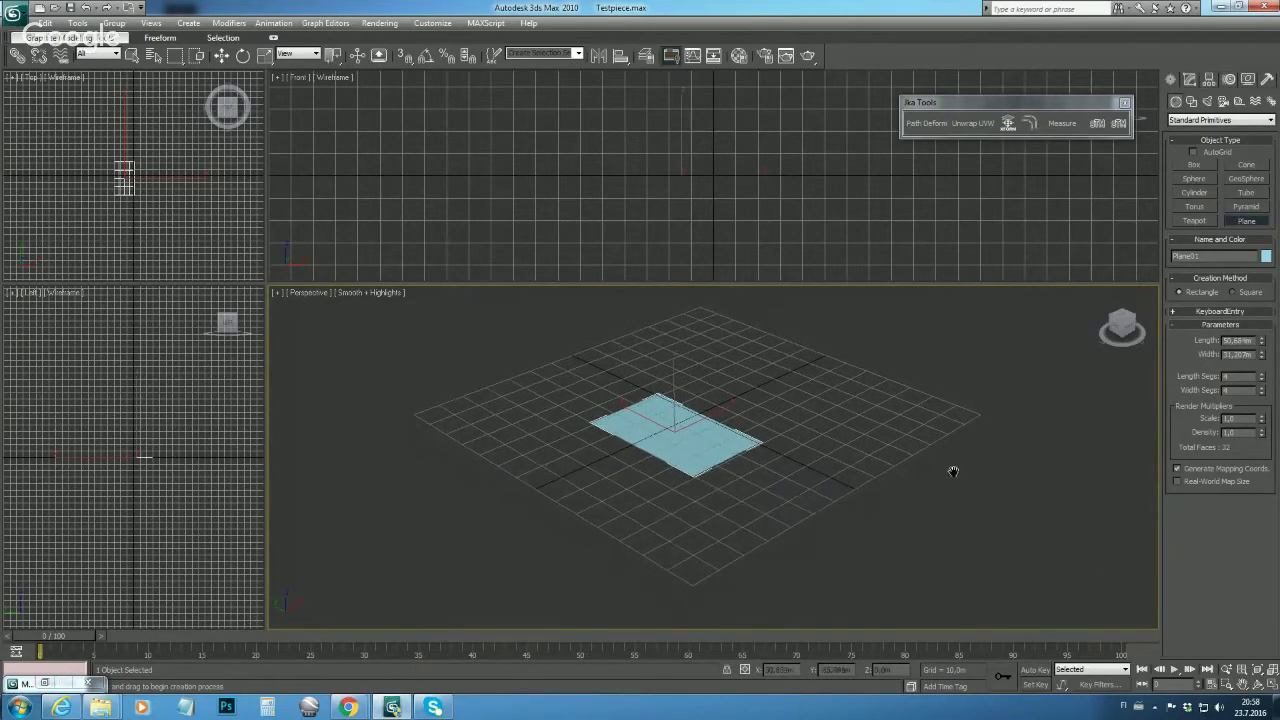
pyautogui.click(1273, 688)
pyautogui.moveTo(1000, 508); pyautogui.dragTo(927, 542, button='middle')
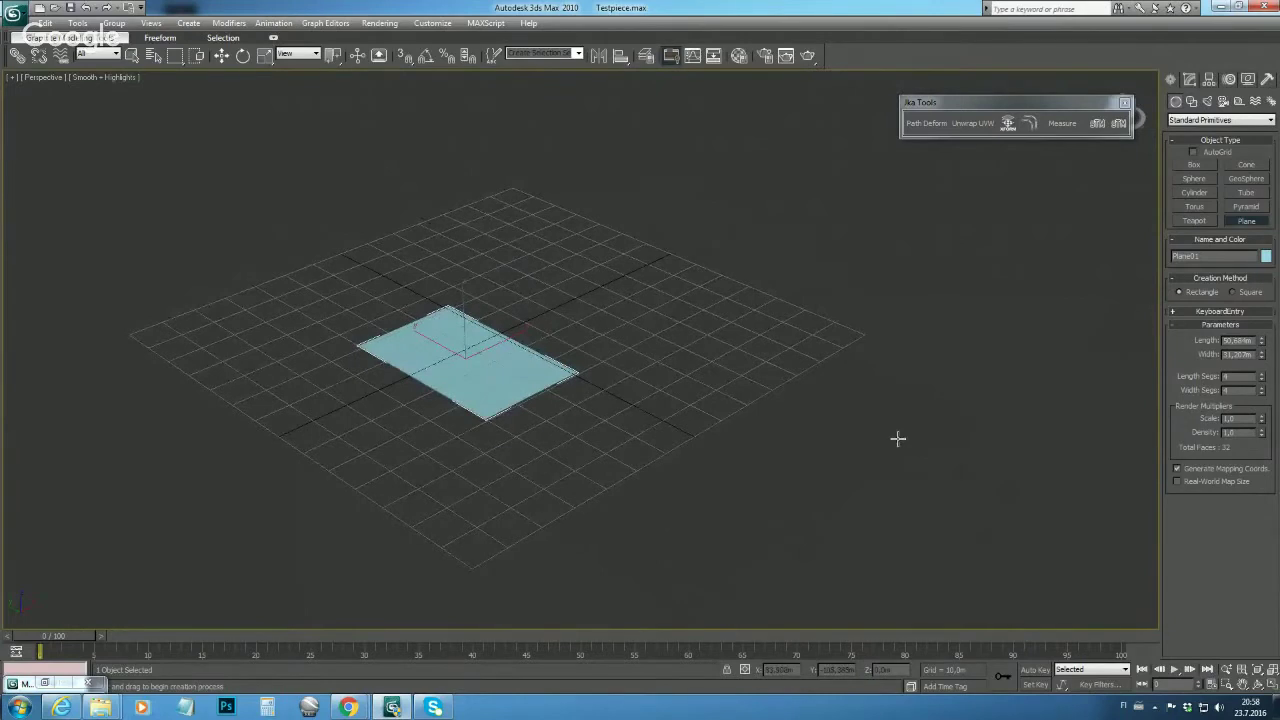
# Step: Delete the blue test plane, leaving only the empty grid
pyautogui.click(470, 370)
pyautogui.press('Delete')
pyautogui.moveTo(514, 351); pyautogui.dragTo(583, 340, button='middle')
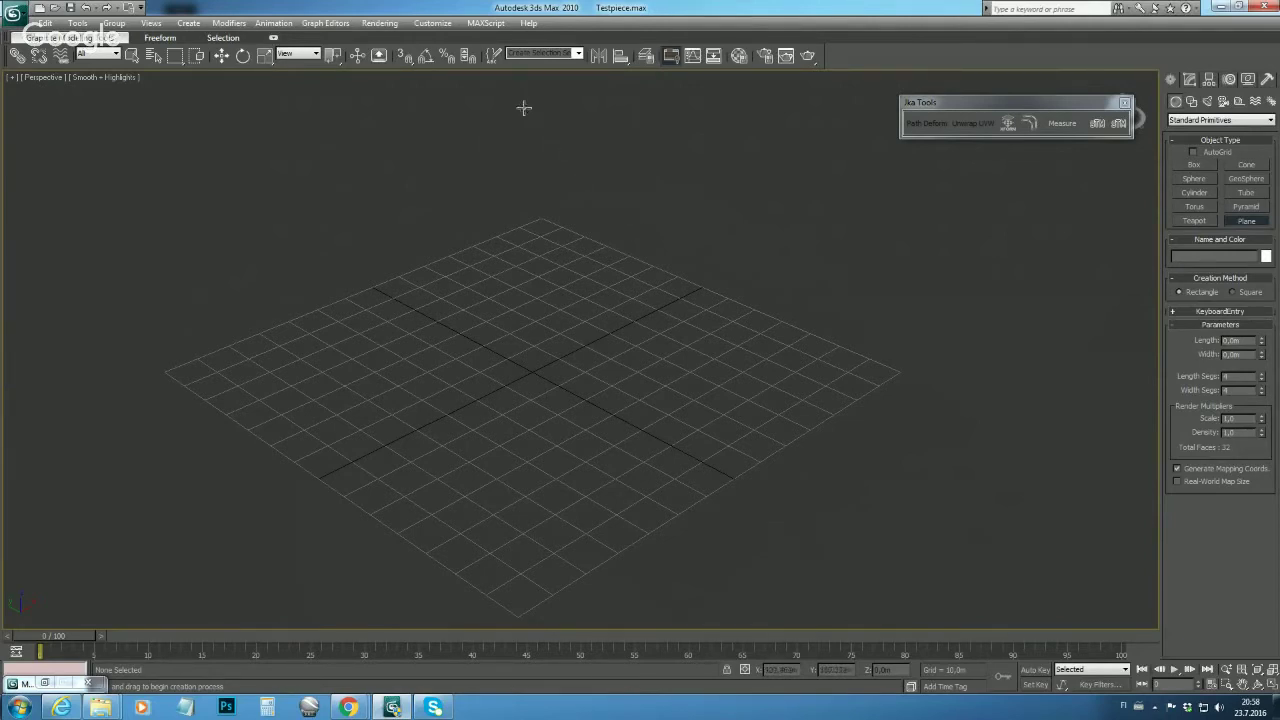
pyautogui.click(434, 23)
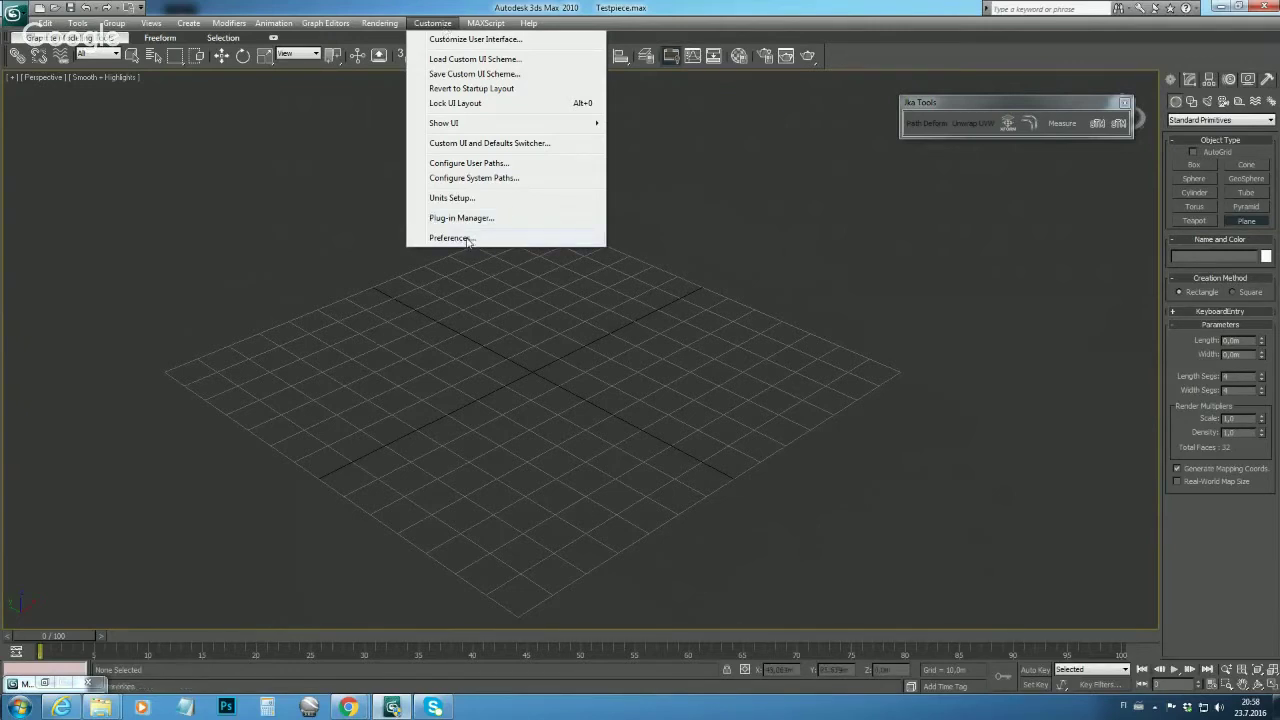
# Step: Open Preference Settings on the Viewports page, which lists the Direct3D 9.0 display driver
pyautogui.click(487, 240)
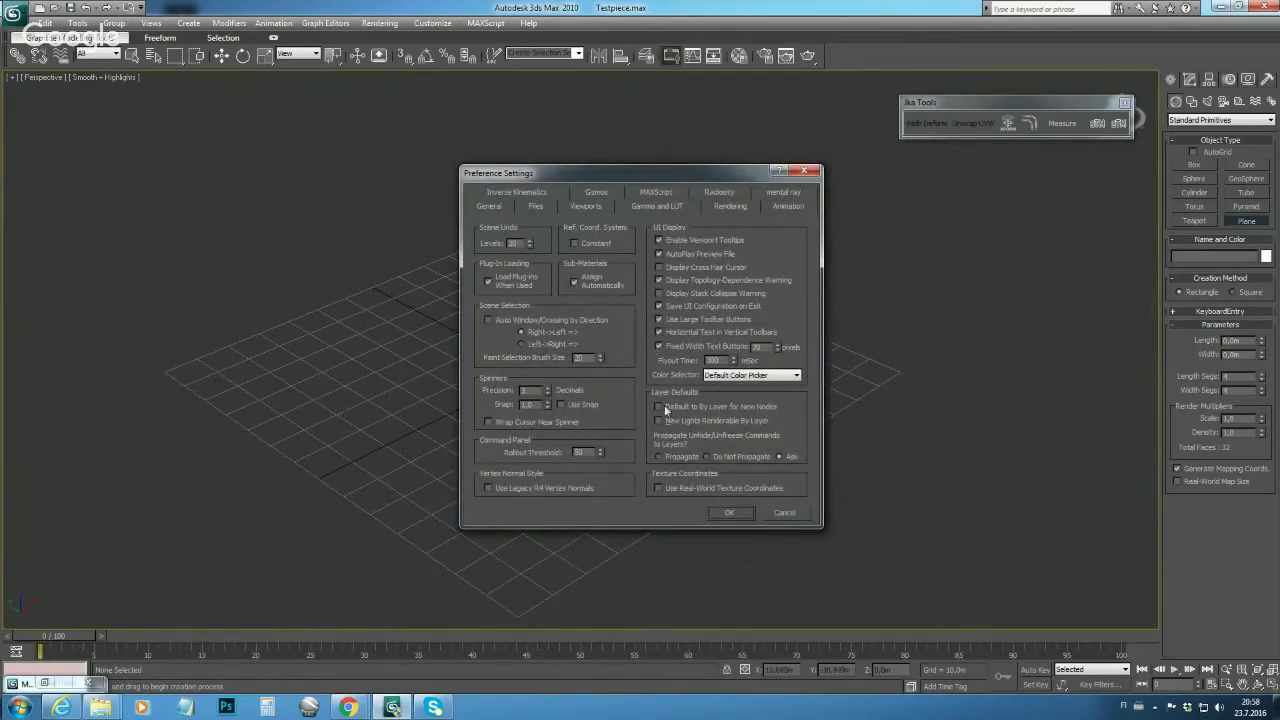
pyautogui.click(586, 206)
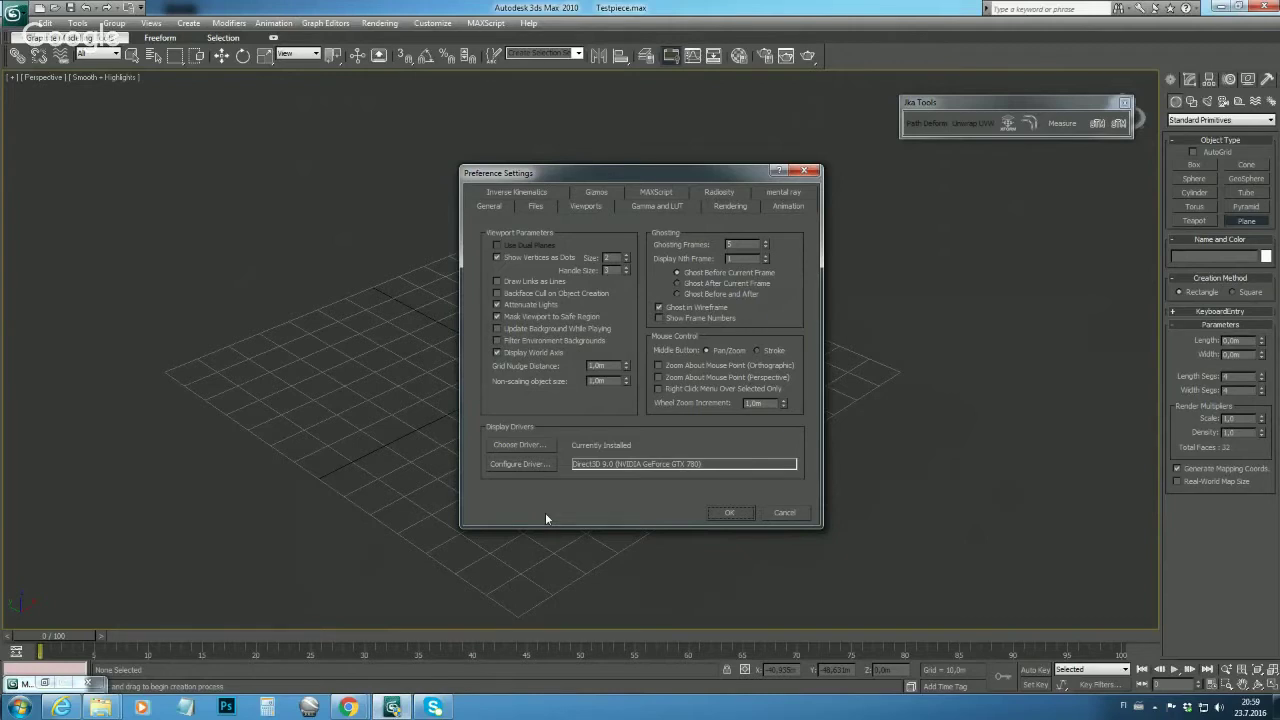
# Step: Review the Direct3D driver texture settings and accept the configuration
pyautogui.click(520, 465)
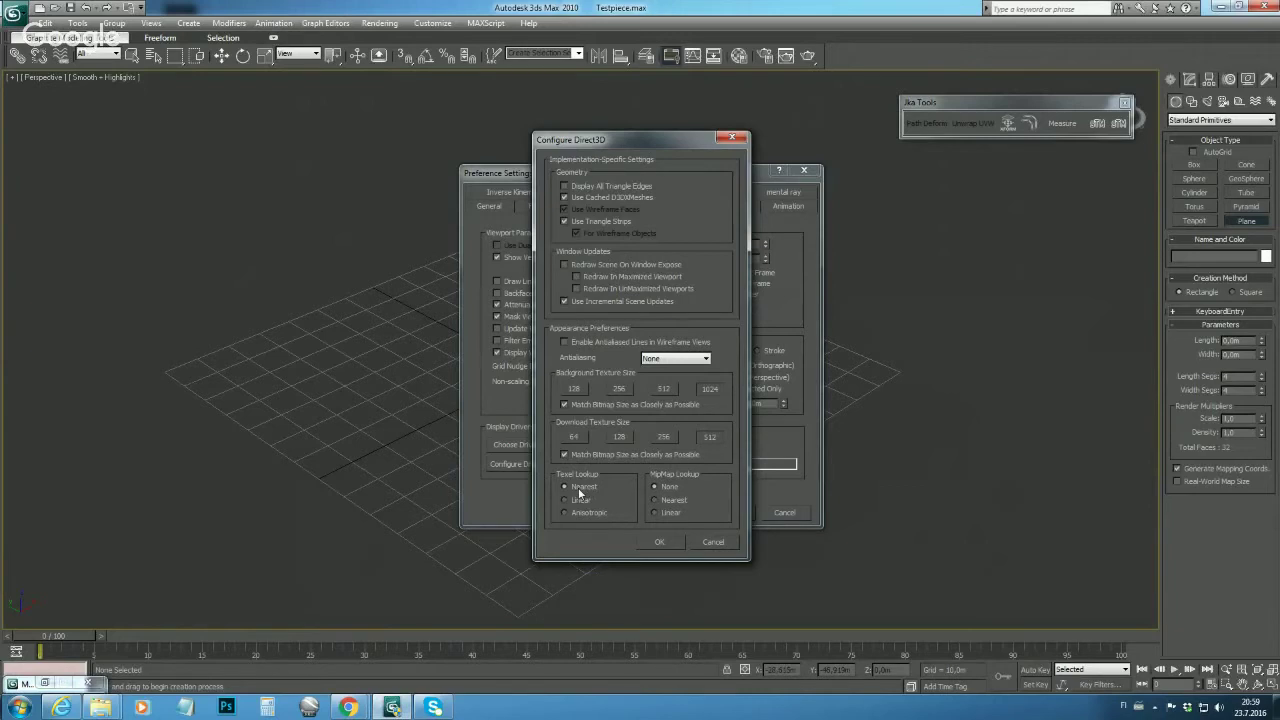
pyautogui.click(662, 542)
pyautogui.click(722, 514)
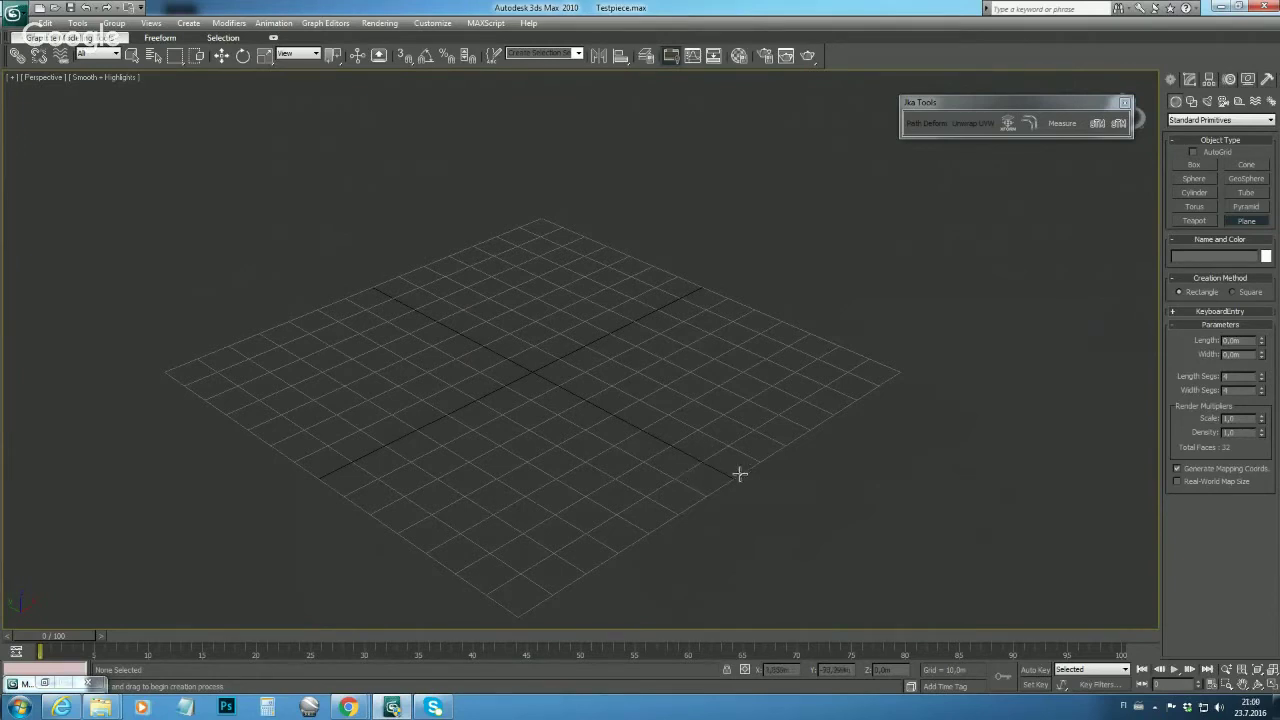
pyautogui.click(436, 23)
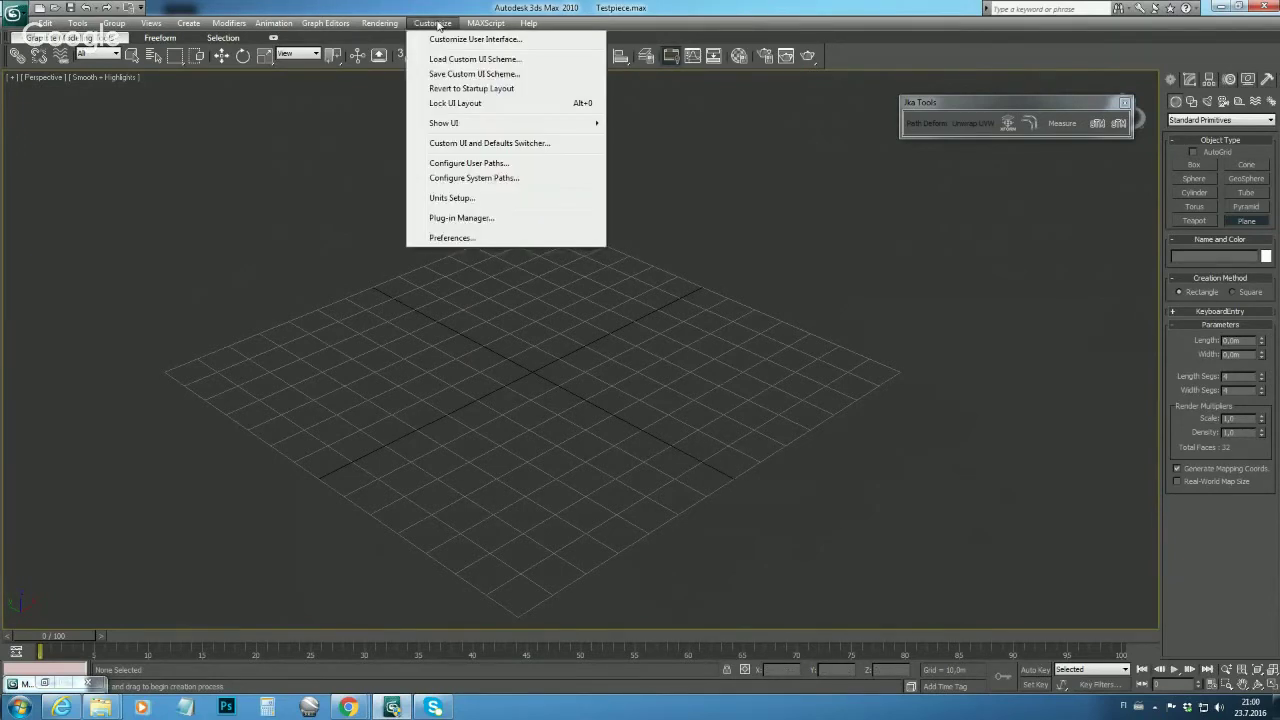
pyautogui.click(487, 239)
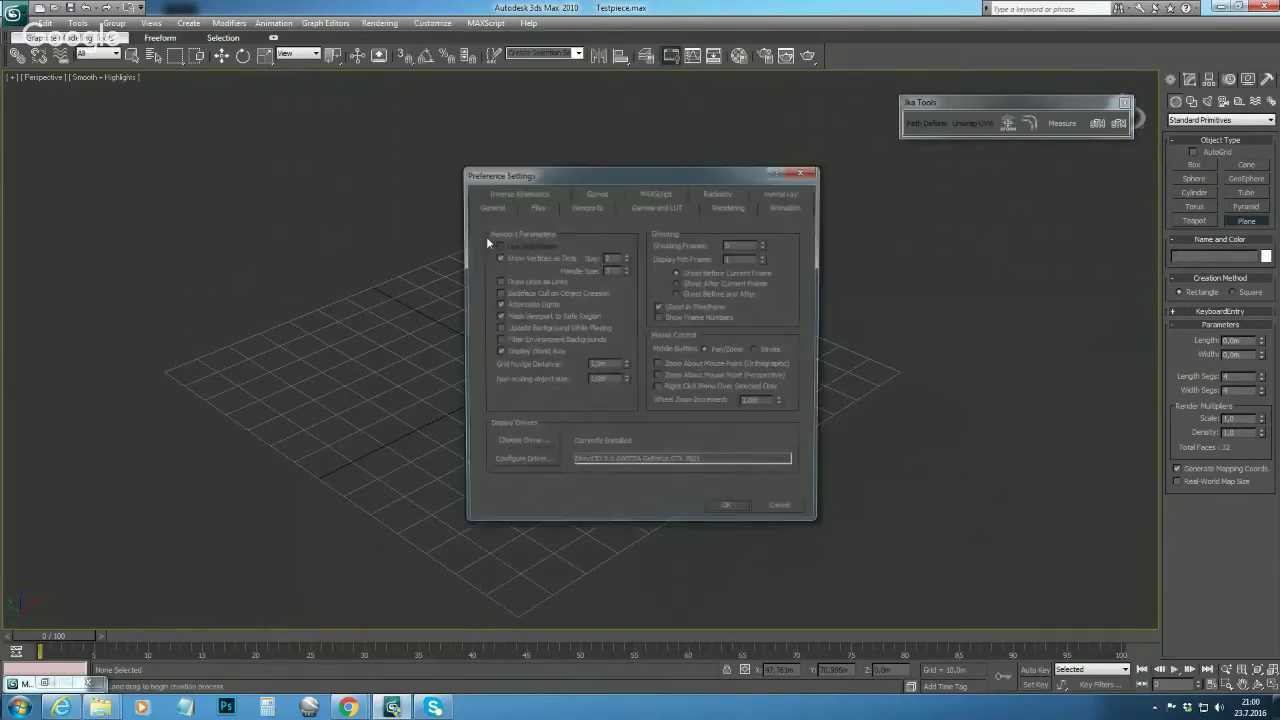
pyautogui.click(524, 463)
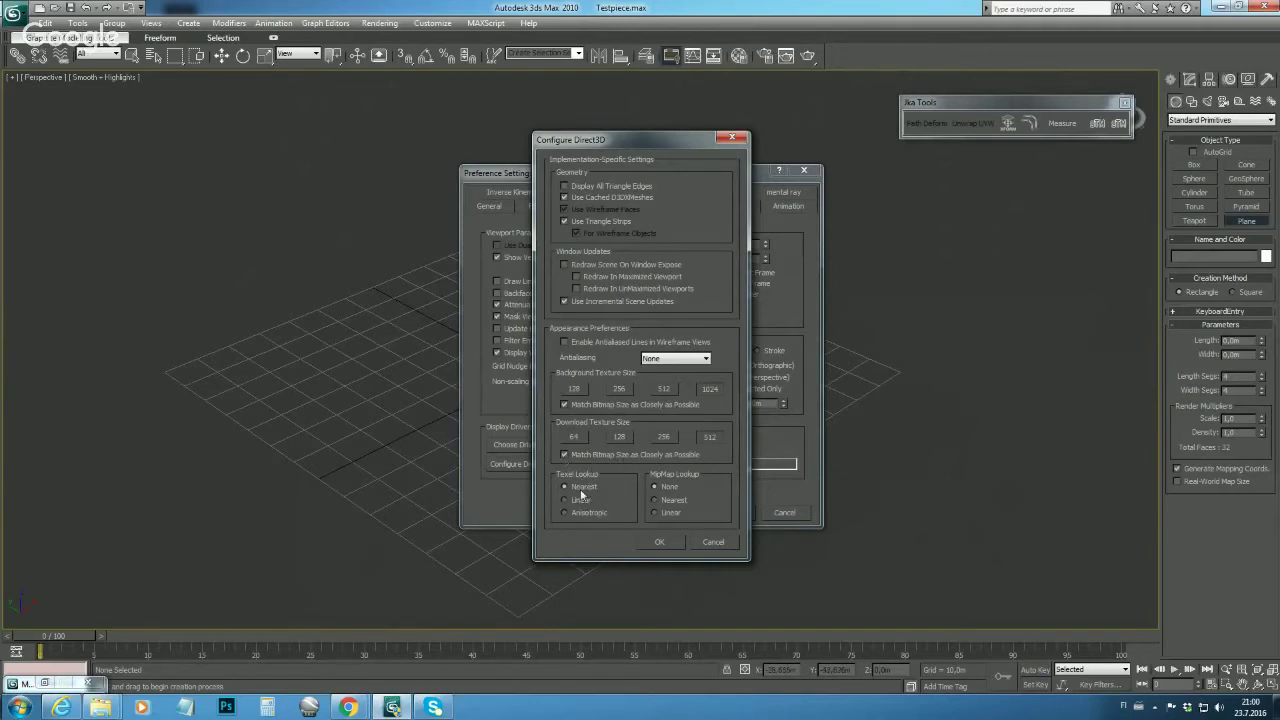
pyautogui.click(672, 539)
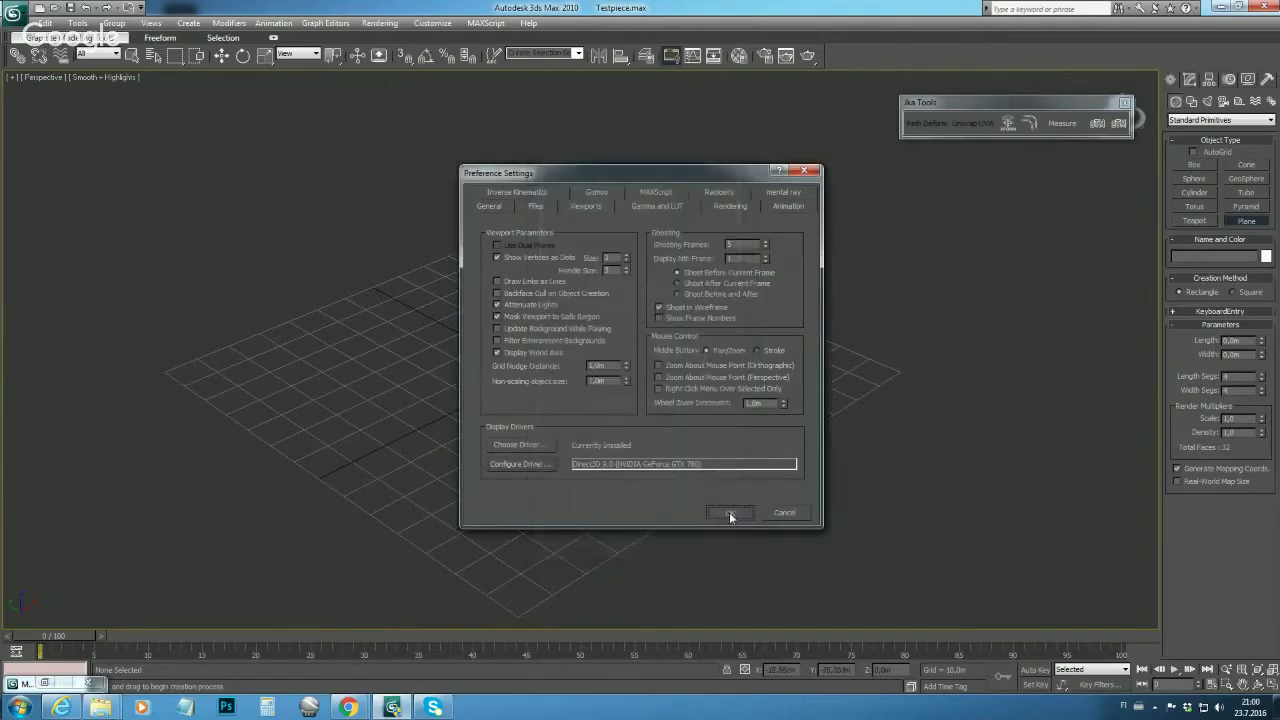
pyautogui.click(729, 512)
pyautogui.scroll(1, 660, 477)
pyautogui.scroll(-3, 671, 483)
pyautogui.scroll(3, 671, 483)
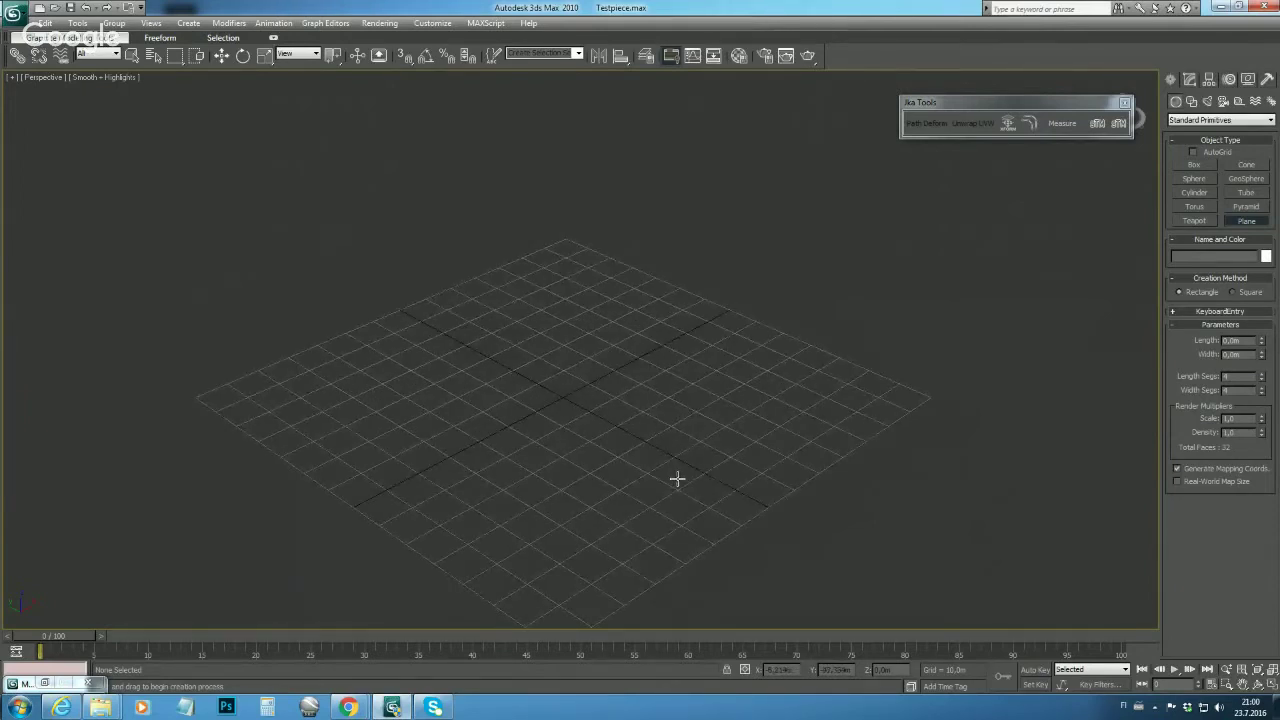
pyautogui.moveTo(618, 433); pyautogui.dragTo(648, 392, button='middle')
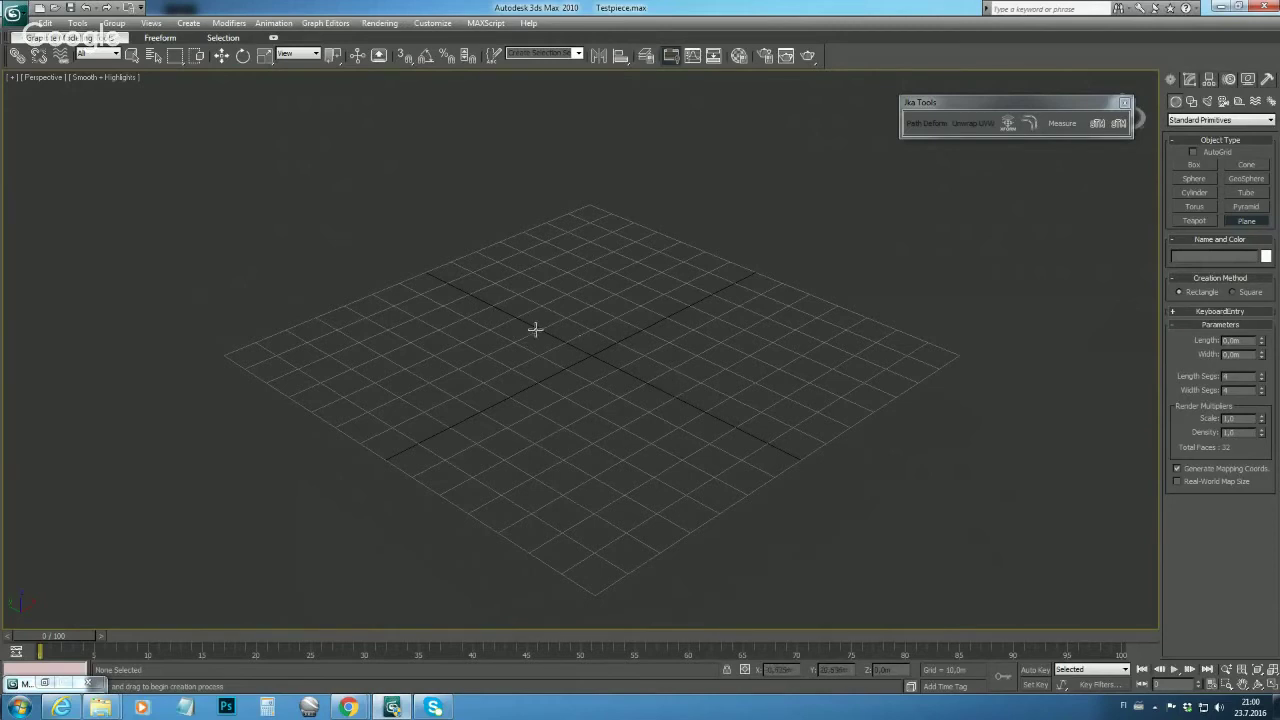
# Step: Set display units to Metric Meters and confirm the system unit scale of 1 unit = 1.0 Meters
pyautogui.click(436, 30)
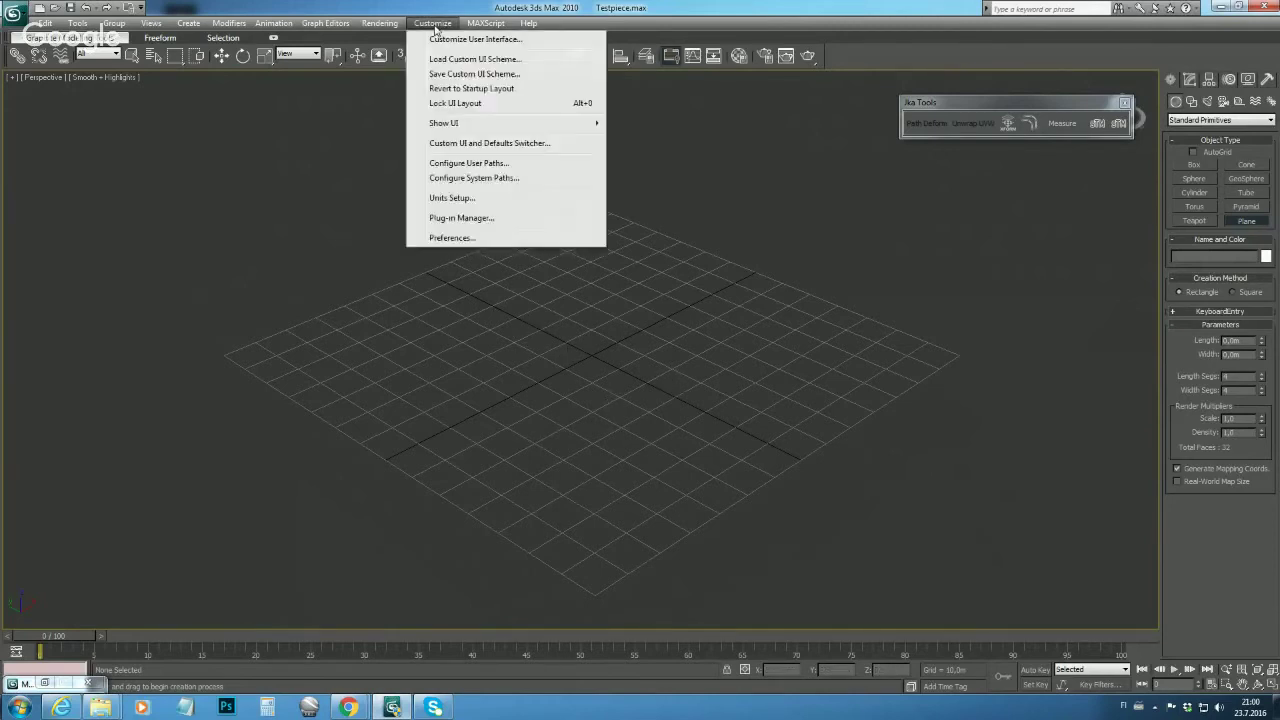
pyautogui.click(491, 199)
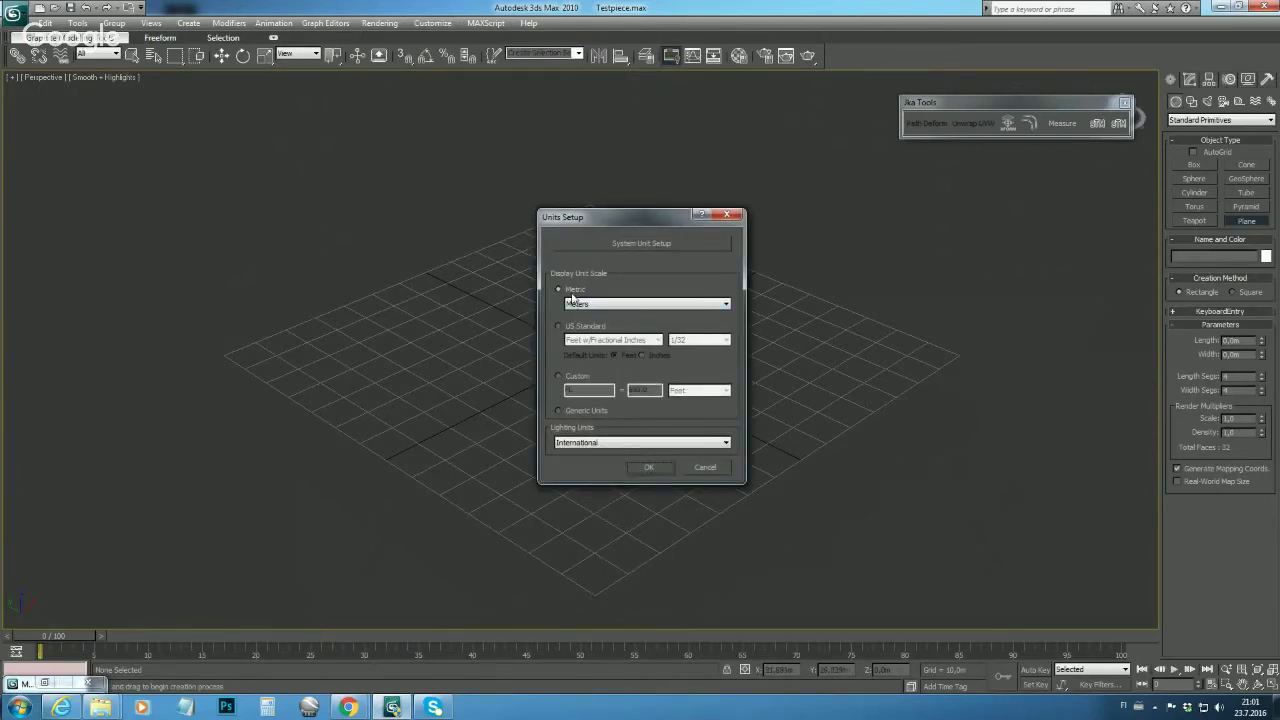
pyautogui.click(641, 243)
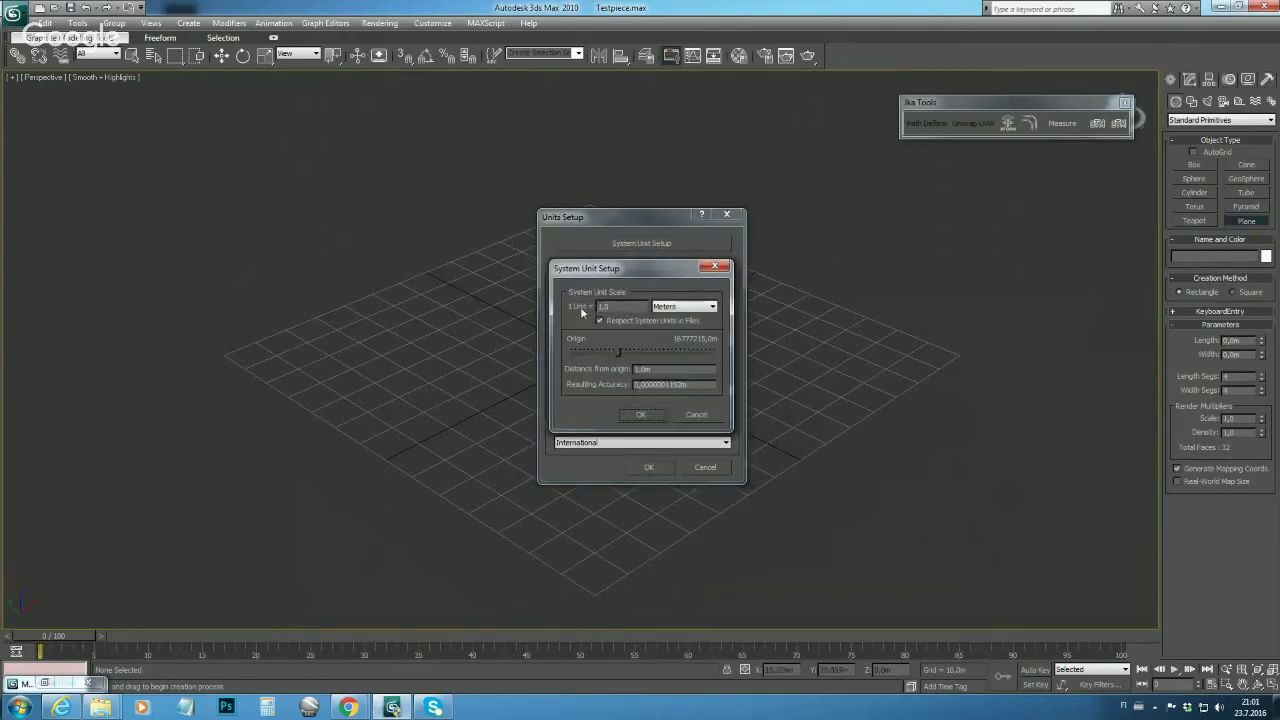
pyautogui.click(688, 310)
pyautogui.click(641, 414)
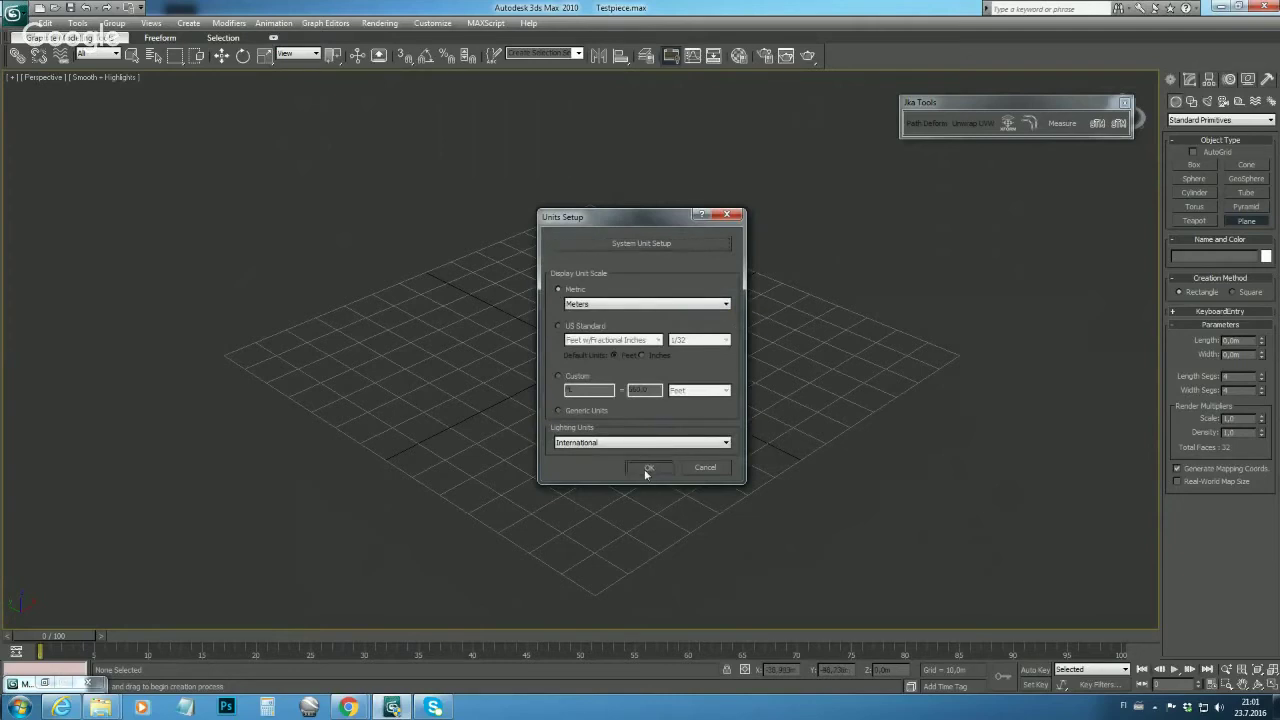
# Step: Apply the metric units, recheck the 1 unit = 1.0 Meters system scale, and close Units Setup
pyautogui.click(648, 468)
pyautogui.click(433, 23)
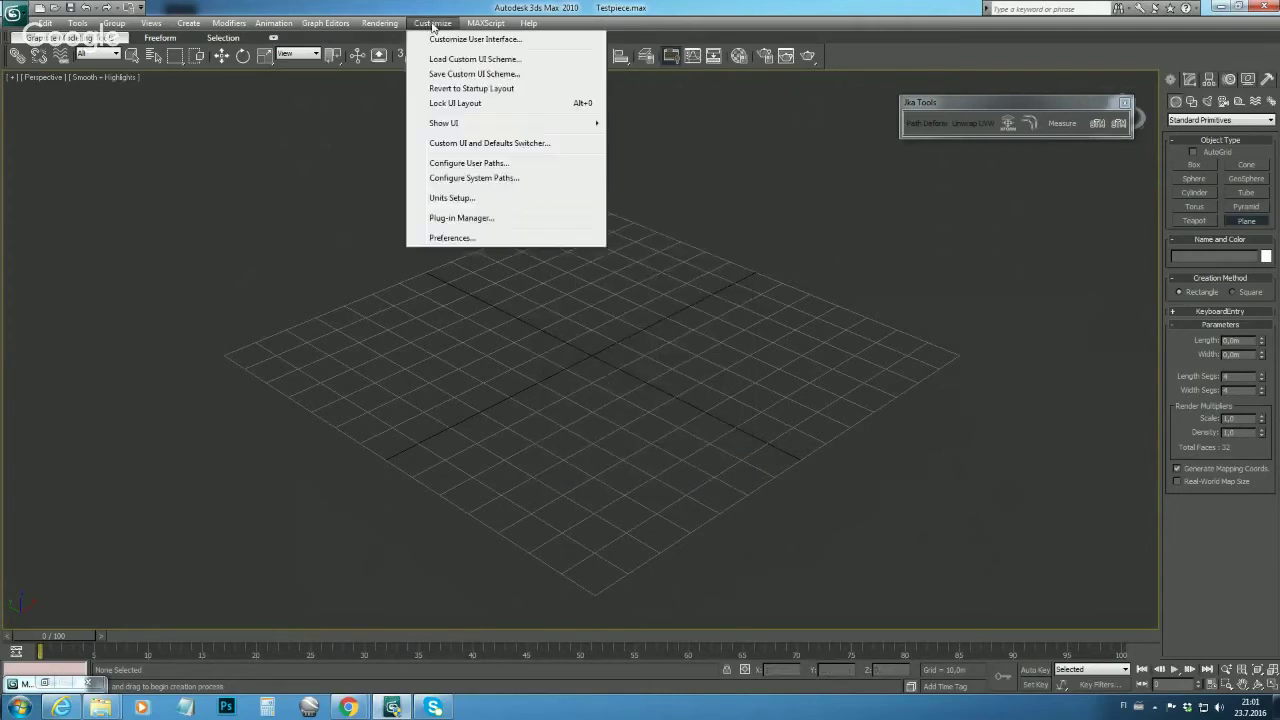
pyautogui.click(450, 198)
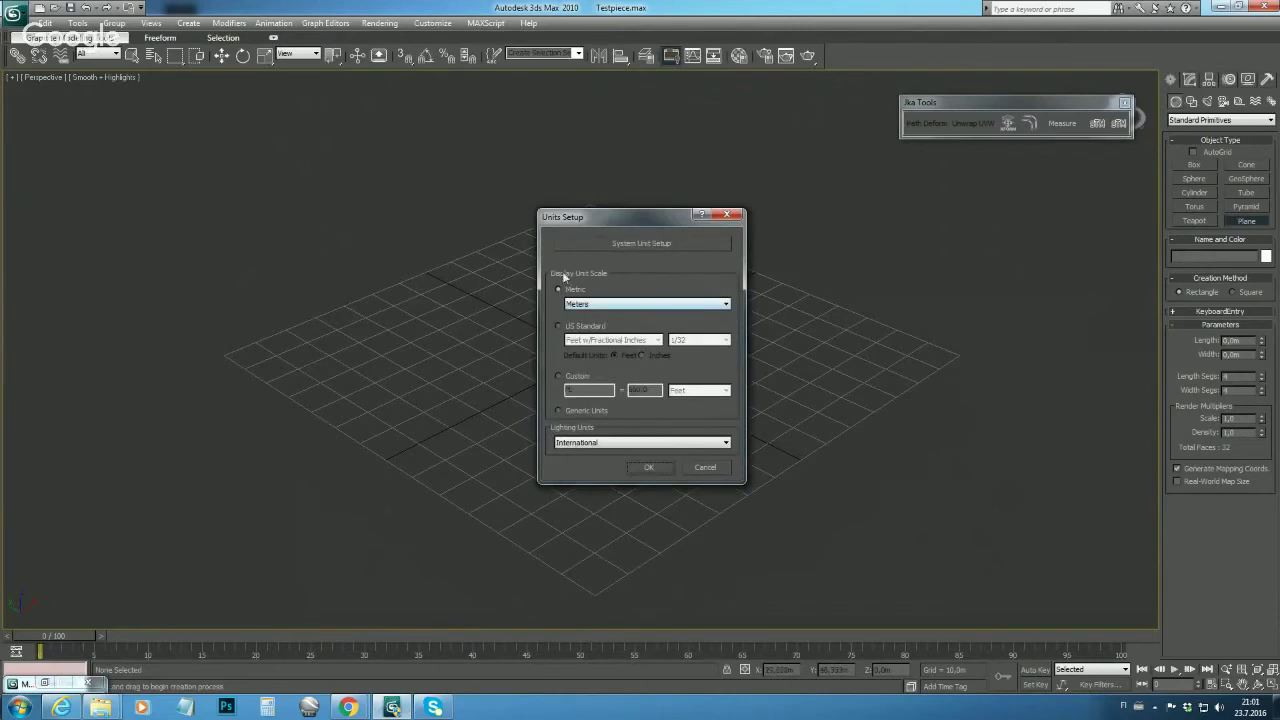
pyautogui.click(628, 245)
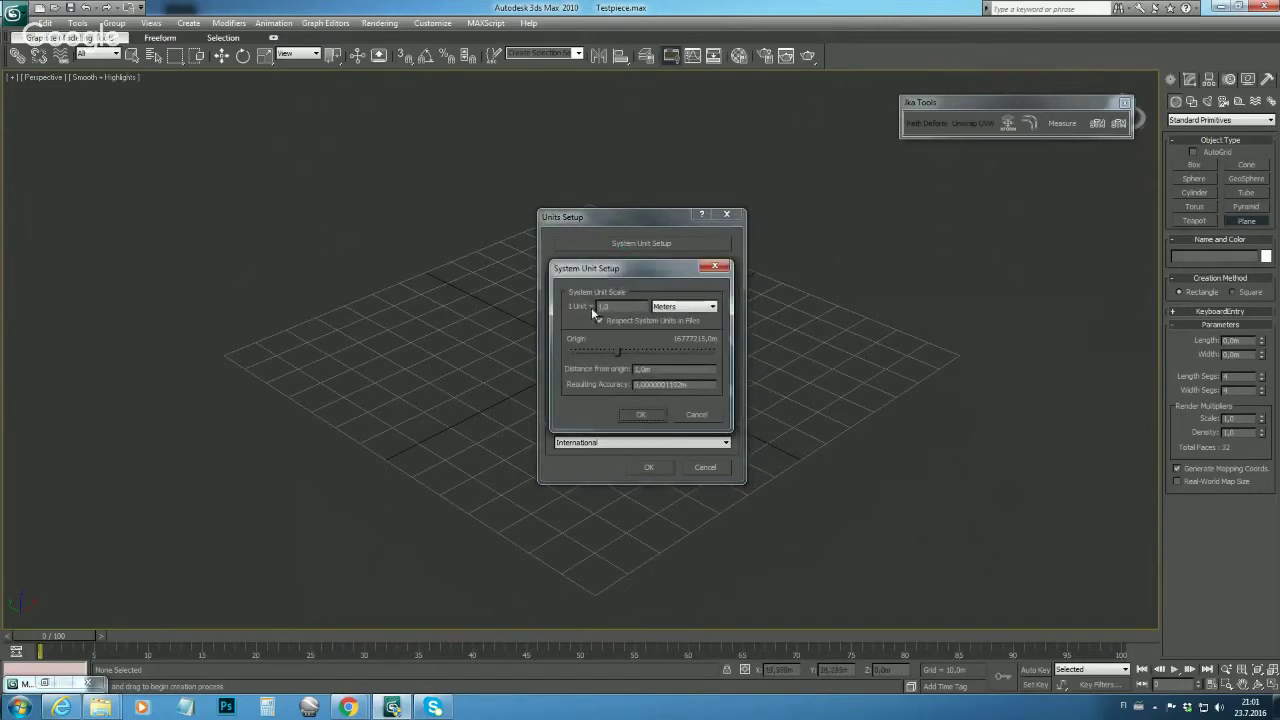
pyautogui.click(685, 307)
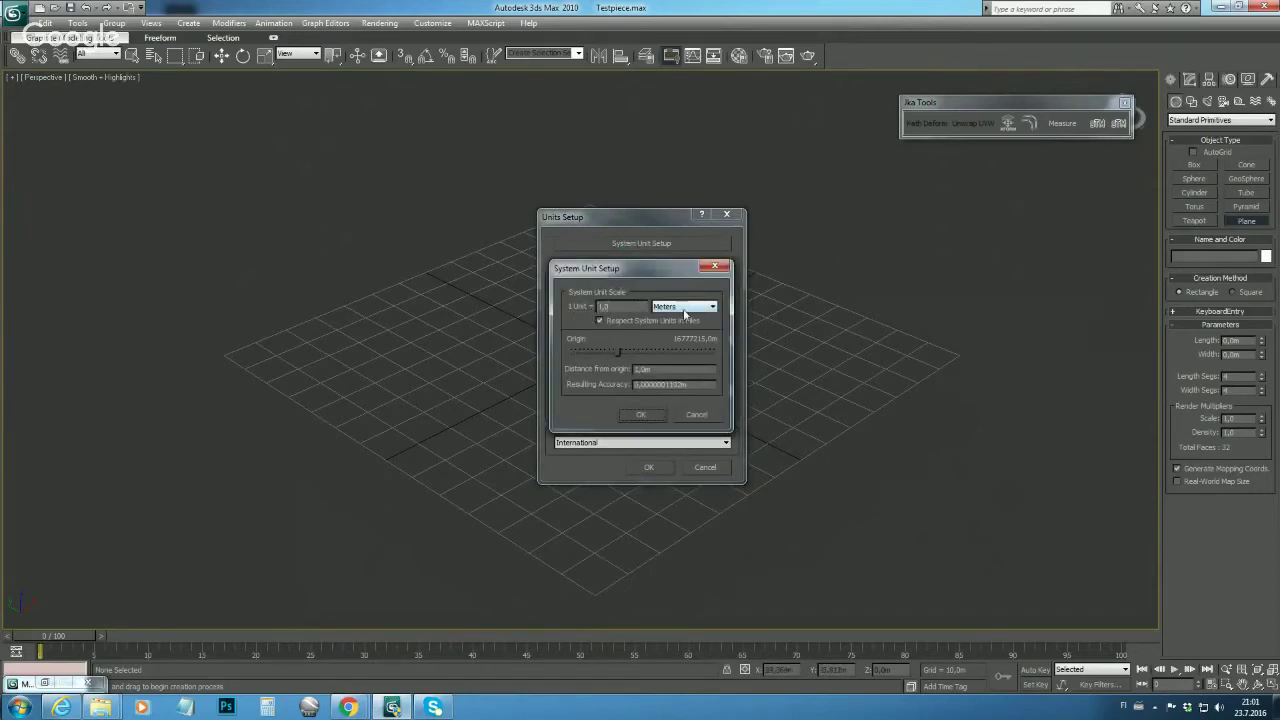
pyautogui.click(646, 416)
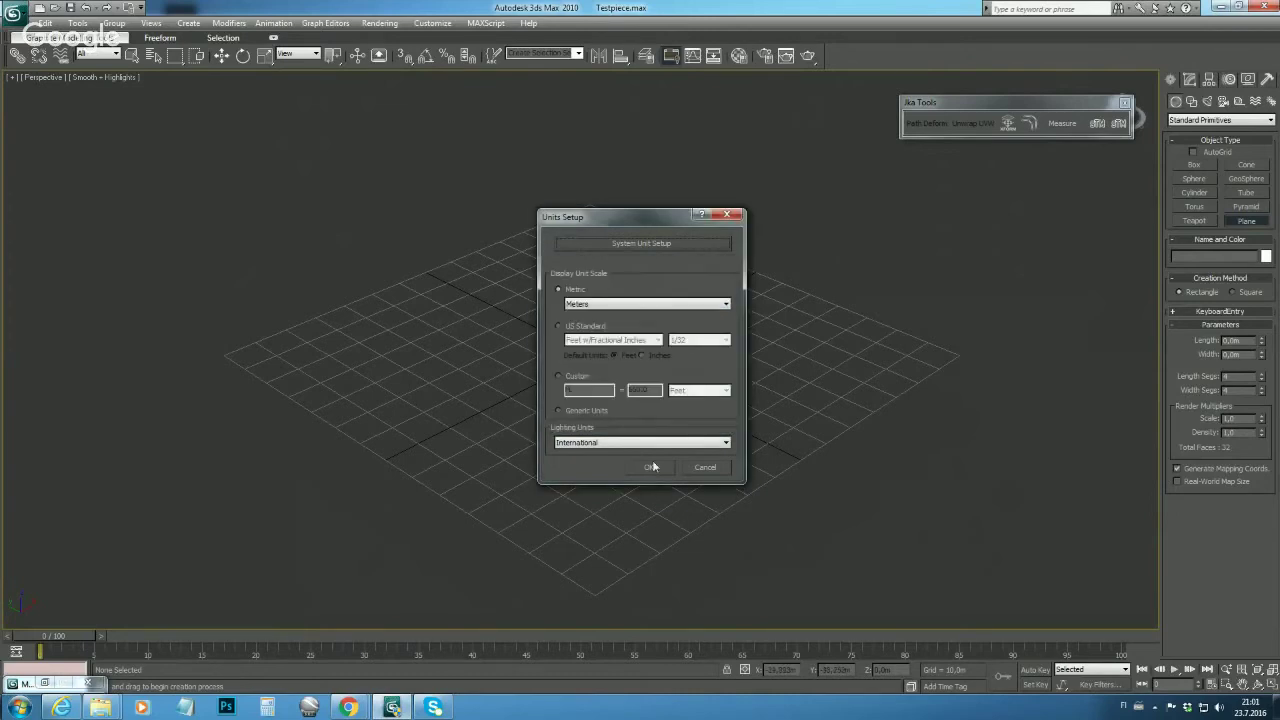
pyautogui.click(650, 467)
pyautogui.moveTo(523, 409); pyautogui.dragTo(555, 431, button='middle')
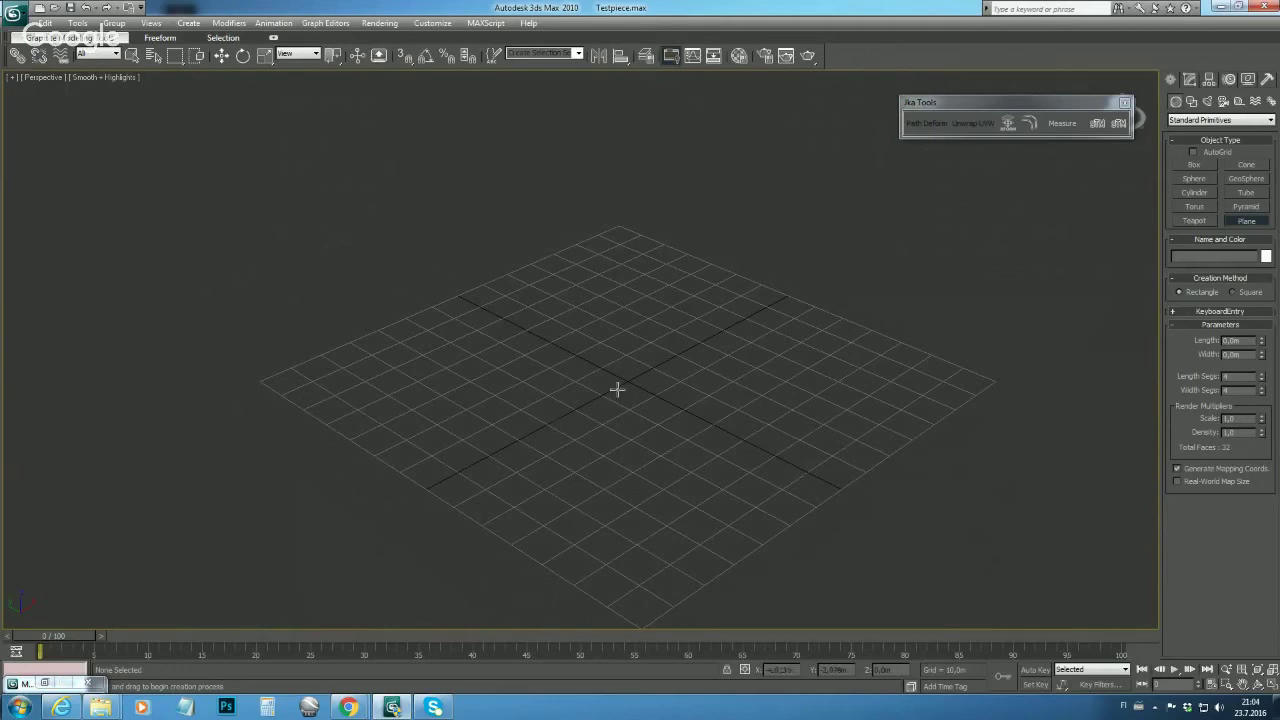
# Step: Open the Layer Manager, showing only layer 0, and move it left beside the viewport
pyautogui.click(645, 57)
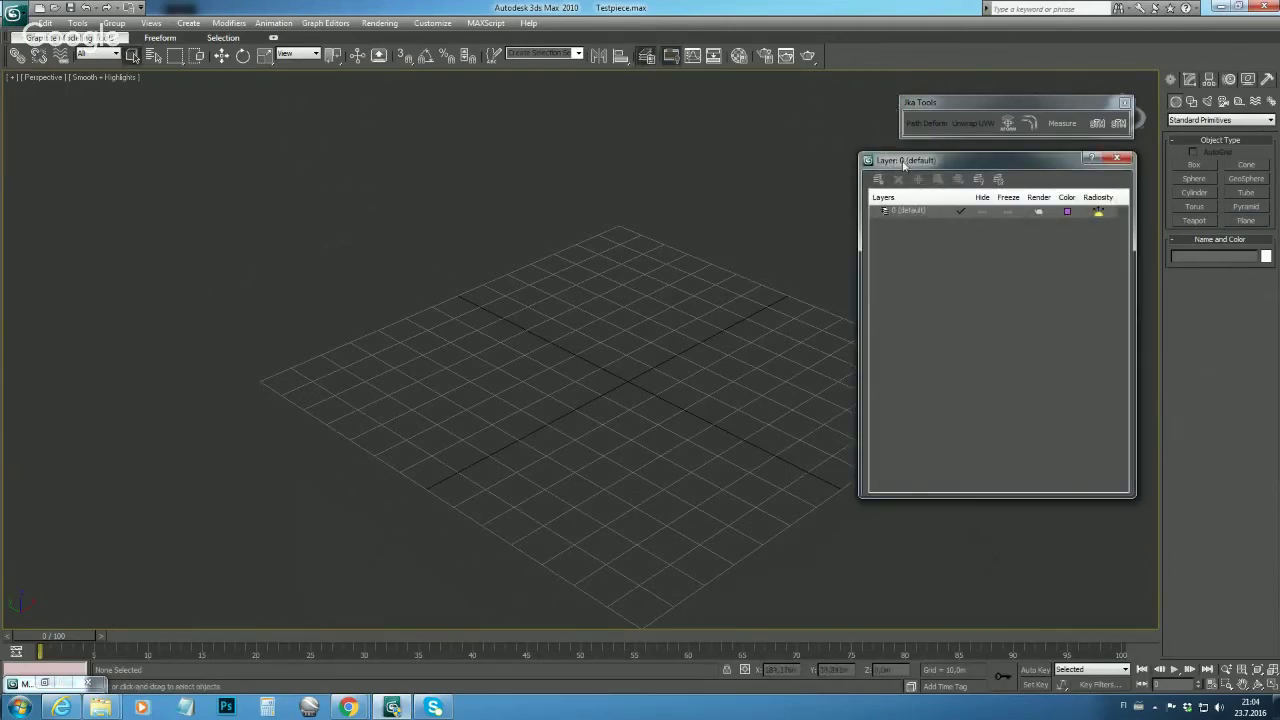
pyautogui.moveTo(904, 163); pyautogui.dragTo(828, 164)
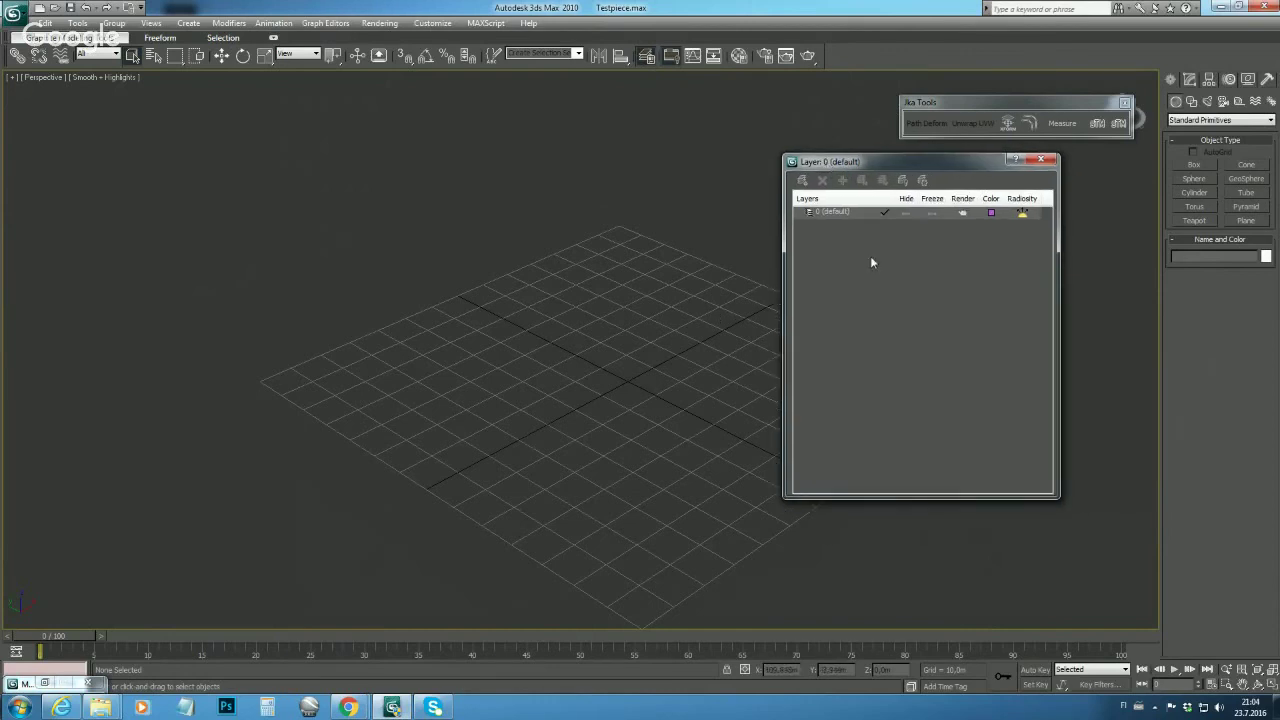